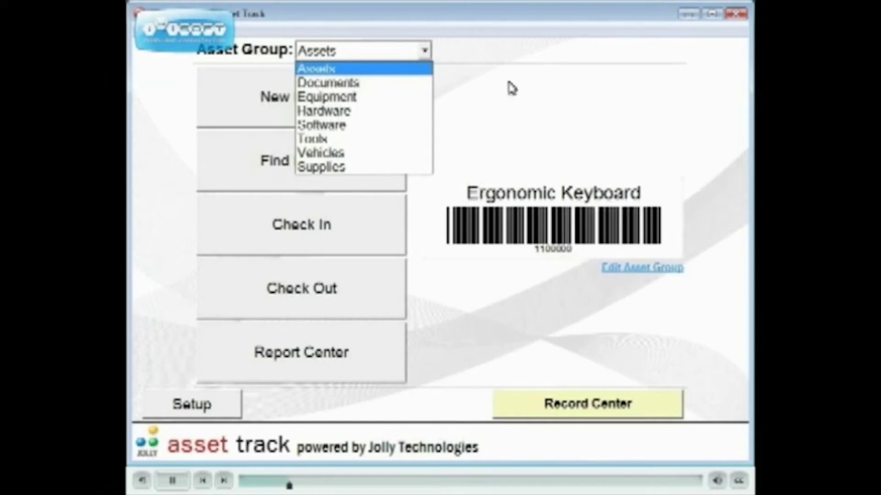
# - Look at the Assets records, then switch to the Software group and browse its records from ID Flow
pyautogui.click(596, 404)
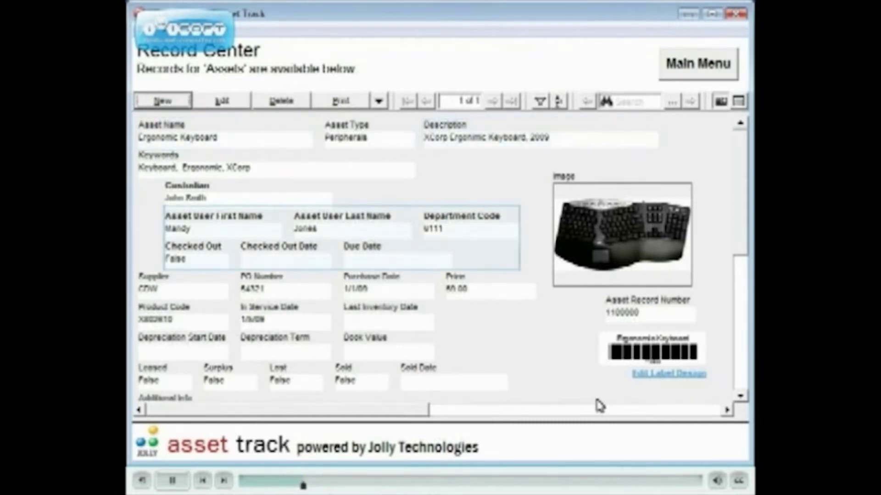
pyautogui.click(698, 64)
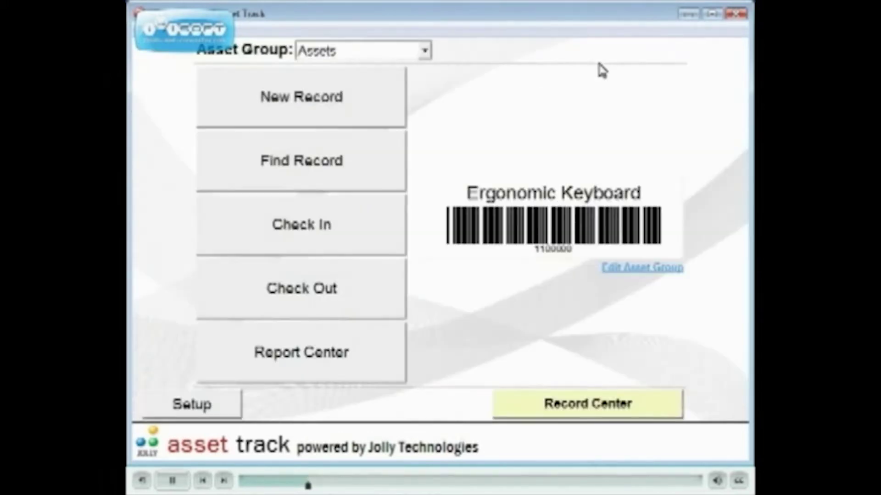
pyautogui.click(426, 52)
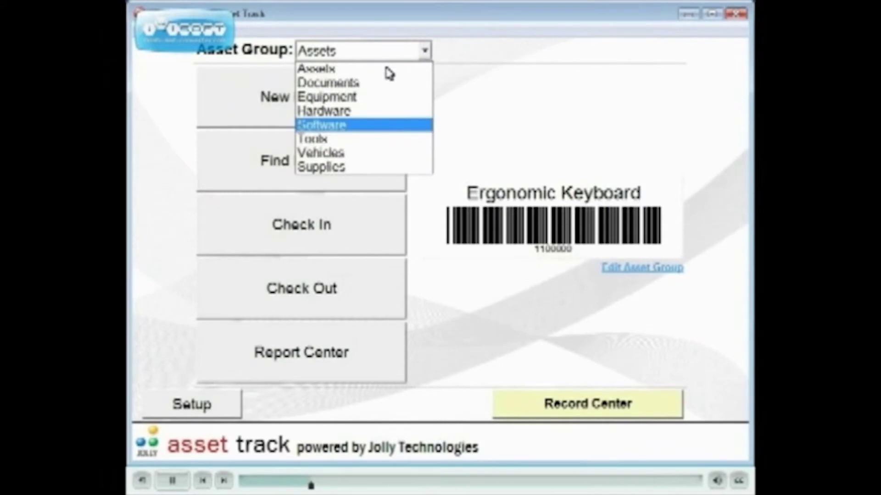
pyautogui.click(374, 125)
pyautogui.click(591, 406)
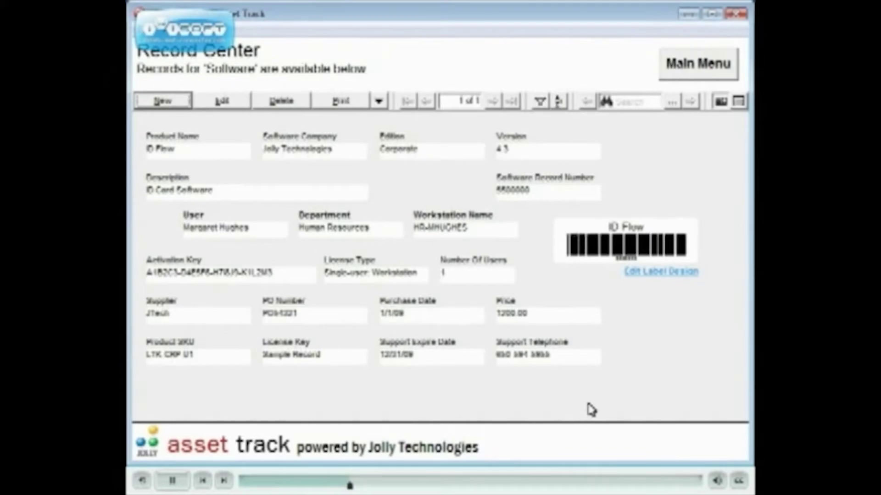
pyautogui.click(707, 71)
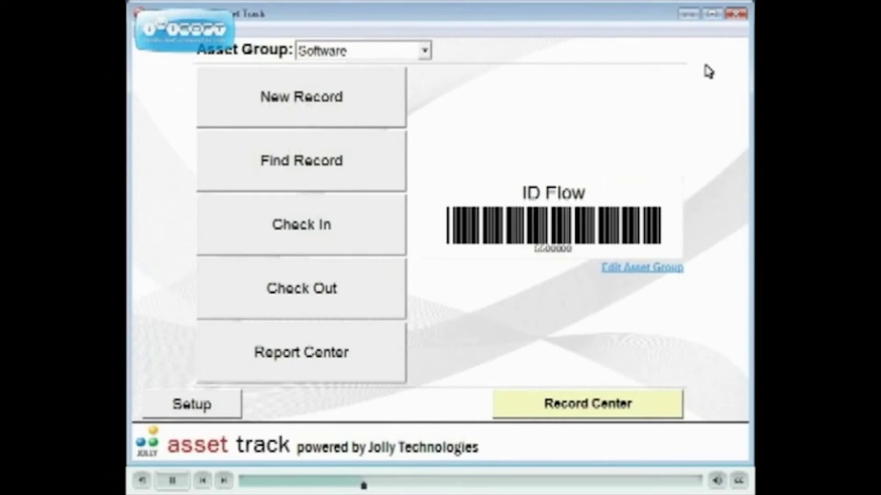
# - Switch to the Tools group and add a Stanley Impact Wrench record under Pneumatic Tools
pyautogui.click(423, 52)
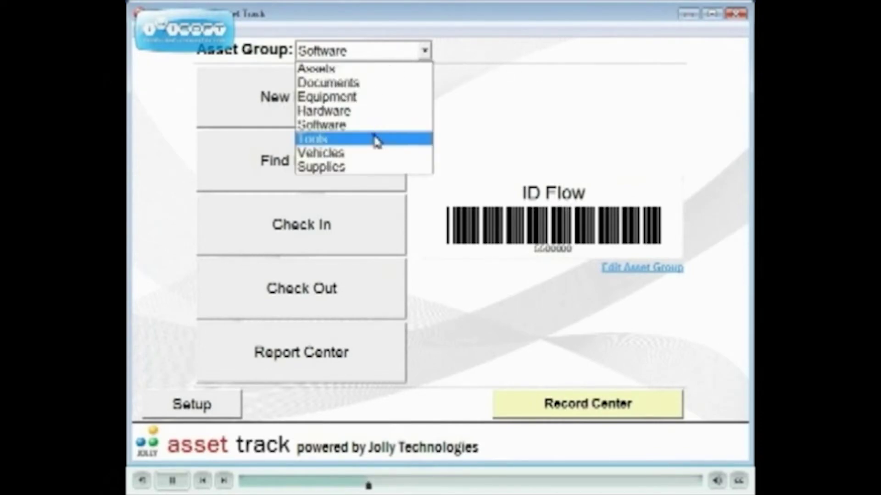
pyautogui.click(376, 141)
pyautogui.click(298, 99)
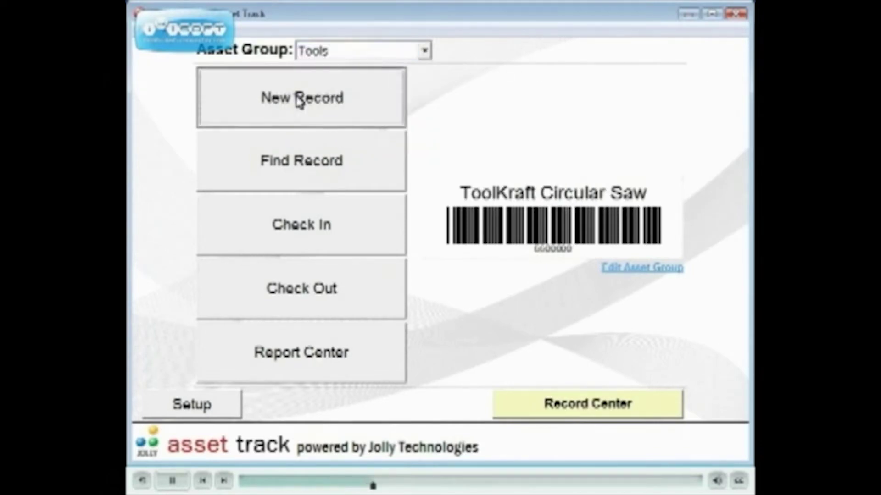
pyautogui.write('sta')
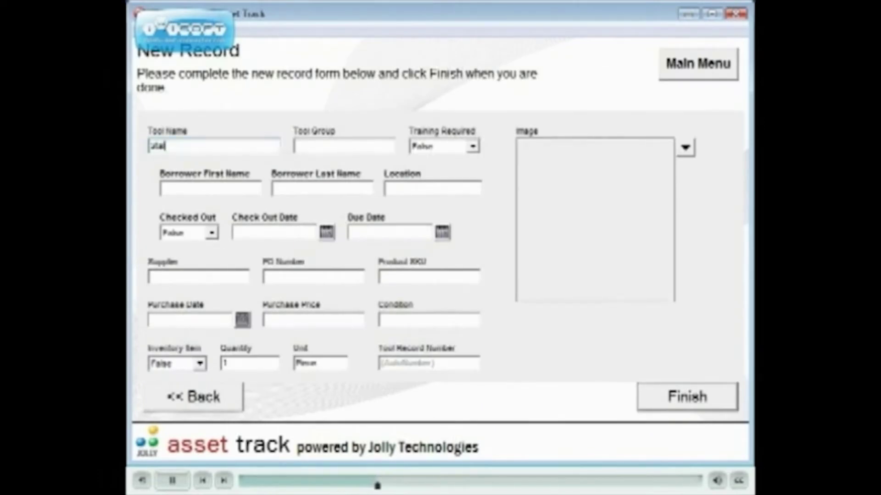
pyautogui.write('nley impact wrench')
pyautogui.press('Tab')
pyautogui.write('Pneumatic Tools')
pyautogui.press('Tab')
pyautogui.press('Down')
pyautogui.write('XYZ Supplies')
pyautogui.press('Tab')
pyautogui.write('PO 6432')
pyautogui.press('Tab')
pyautogui.write('SKU-789-32')
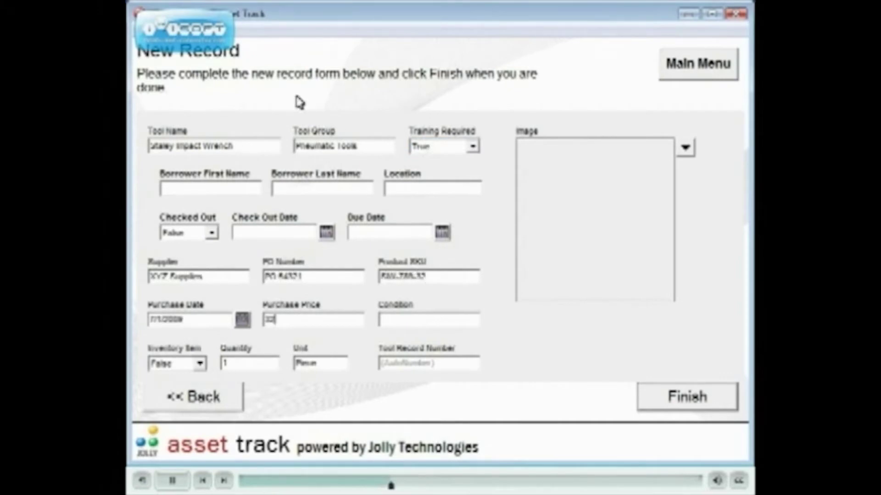
pyautogui.write('7/1/2009320.2')
pyautogui.press('Tab')
pyautogui.write('New')
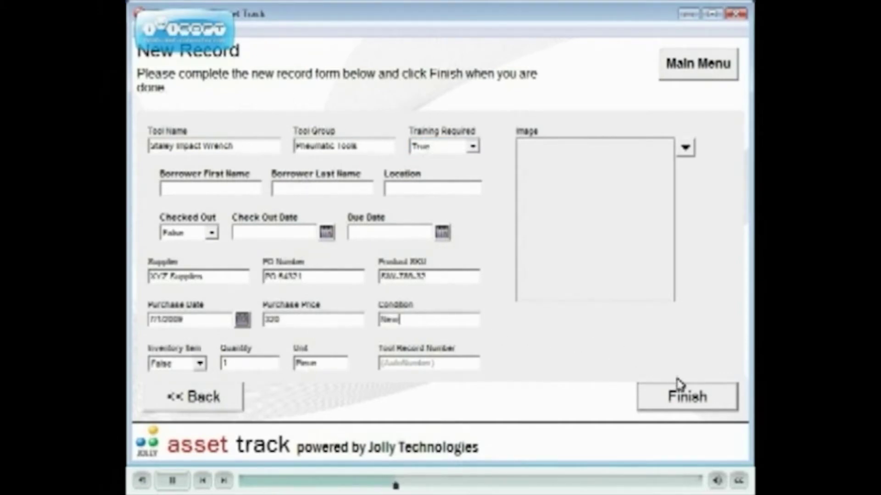
pyautogui.click(685, 400)
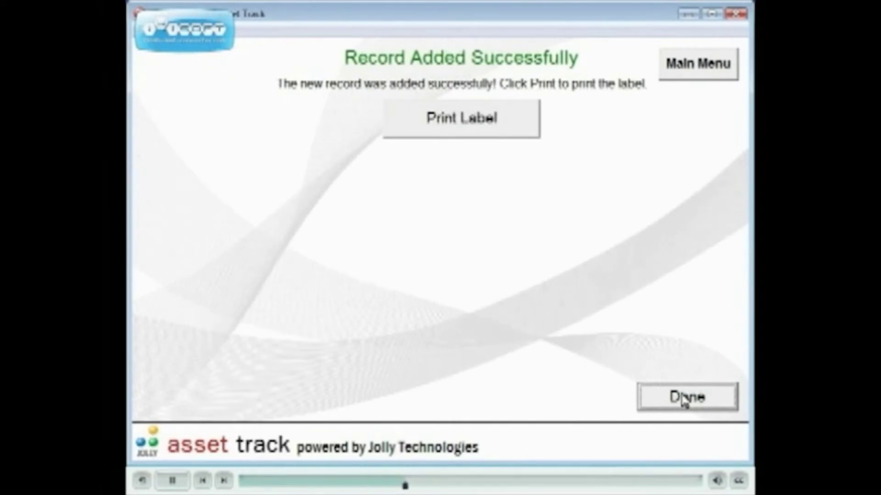
pyautogui.click(688, 404)
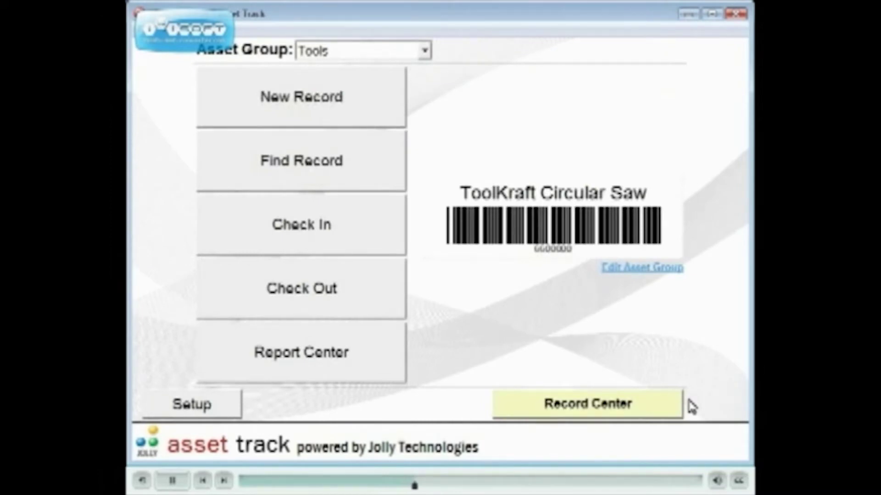
pyautogui.click(305, 297)
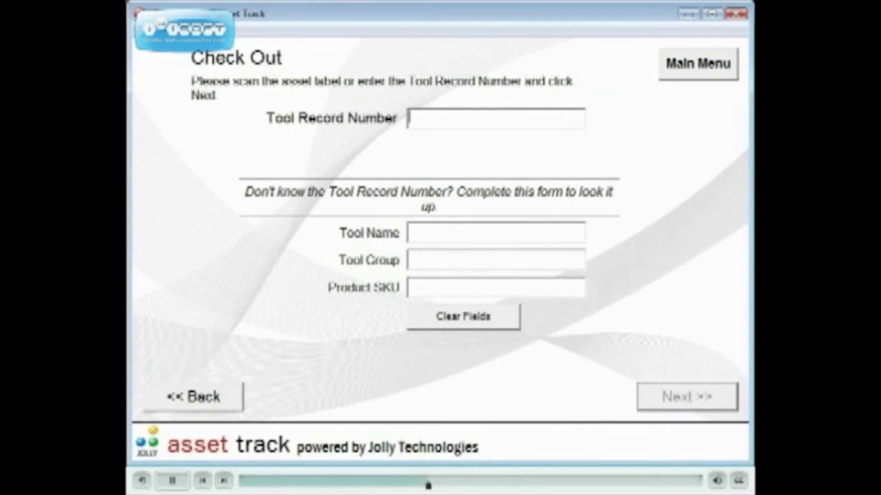
pyautogui.write('6600003')
pyautogui.press('Return')
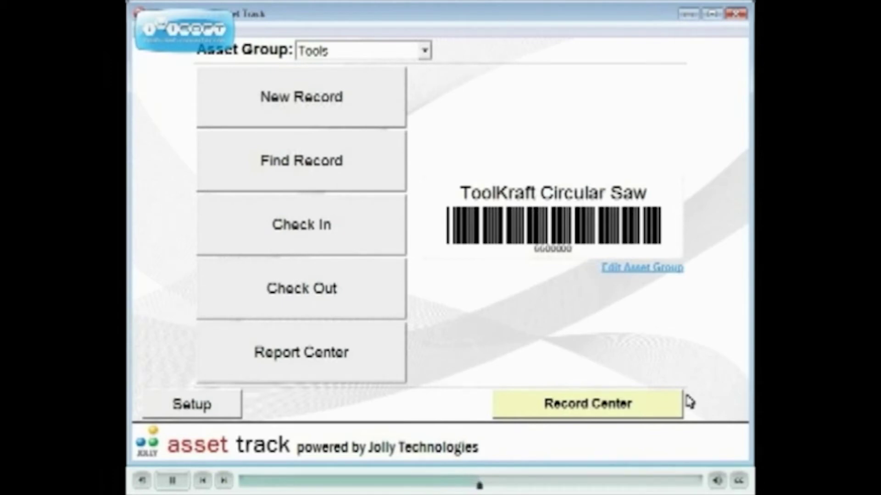
pyautogui.click(307, 309)
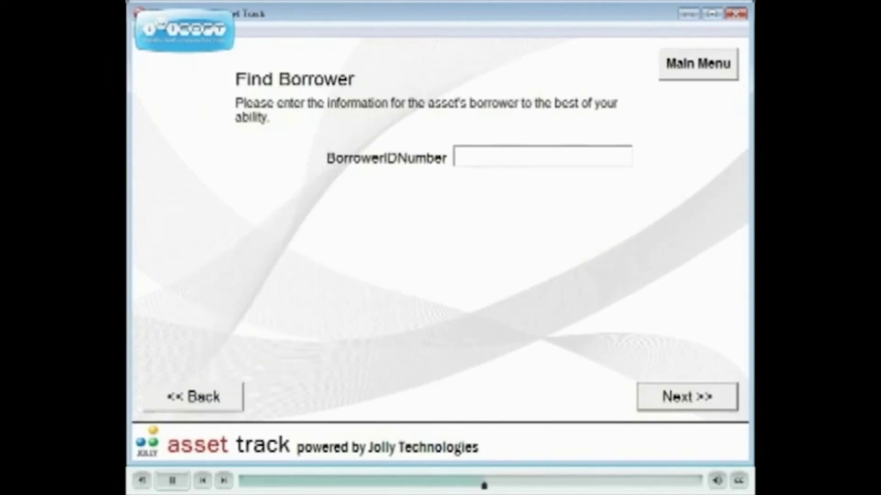
pyautogui.write('333000')
pyautogui.press('Return')
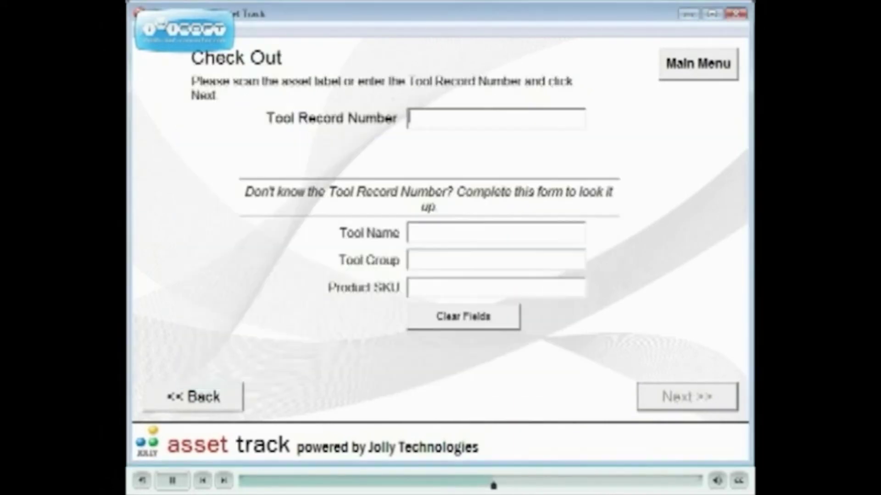
pyautogui.write('000000')
pyautogui.press('Return')
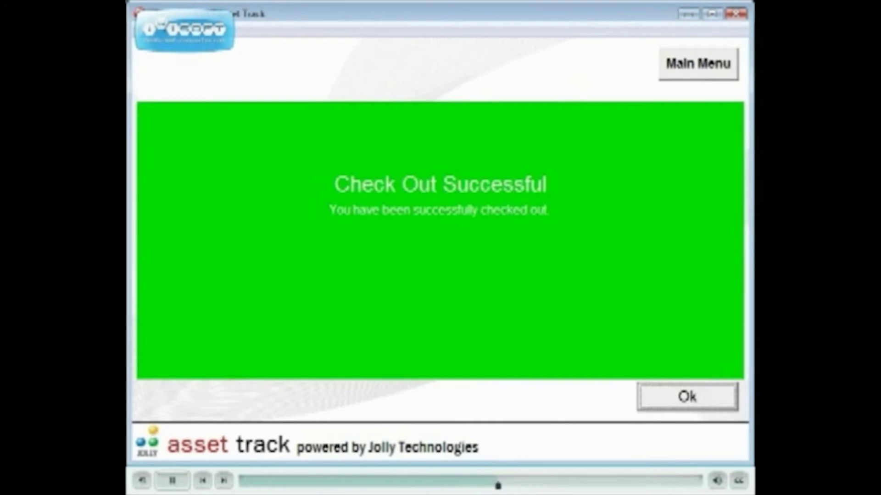
pyautogui.press('Return')
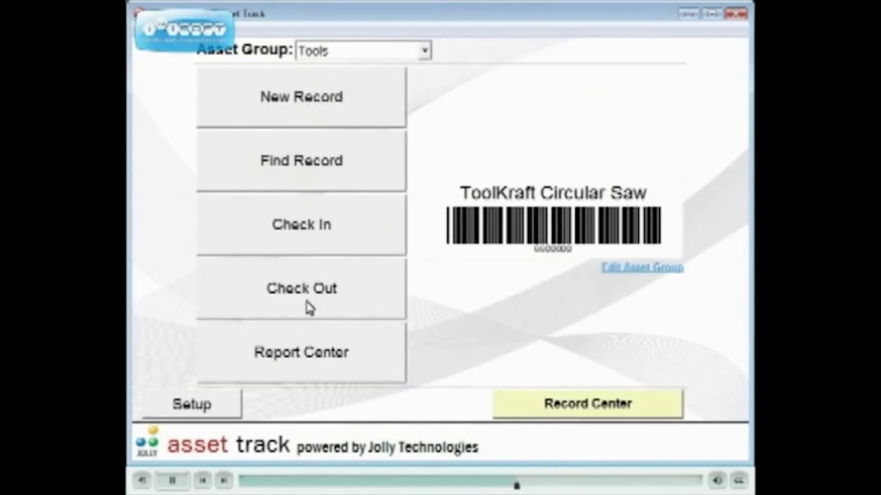
# - Open the Check In screen to return a tool
pyautogui.click(301, 228)
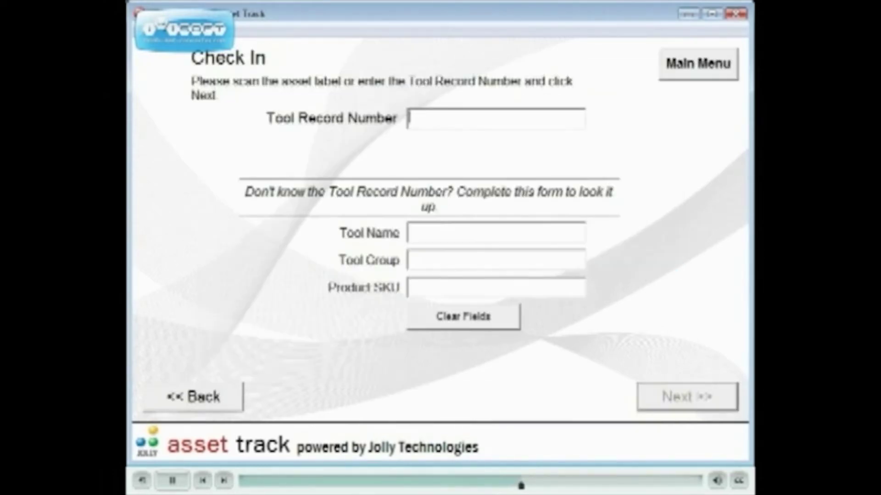